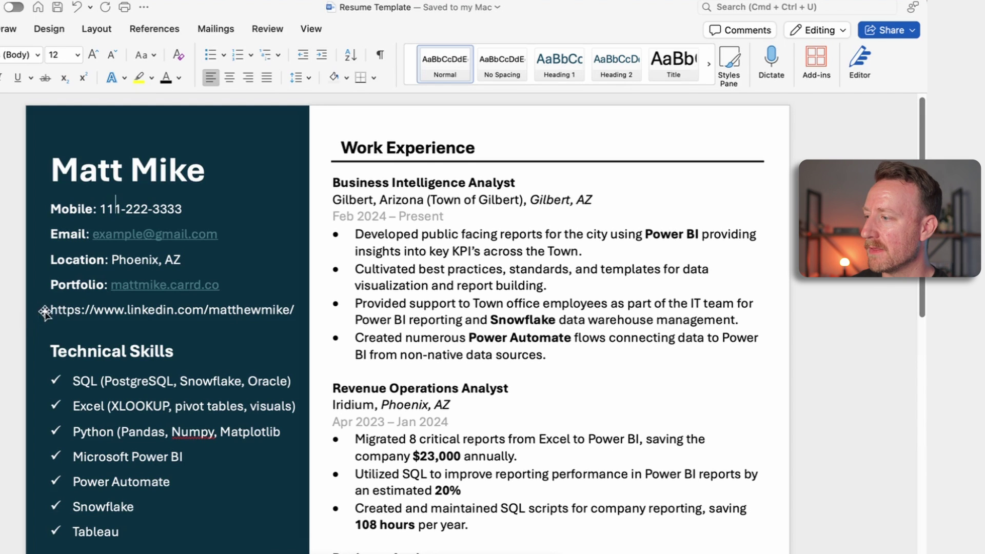
- Review the resume template's sidebar, from contact details and technical skills through professional skills and certifications to hobbies
{"action": "scroll", "coordinate": [4, 330], "scroll_direction": "down", "scroll_amount": 5}
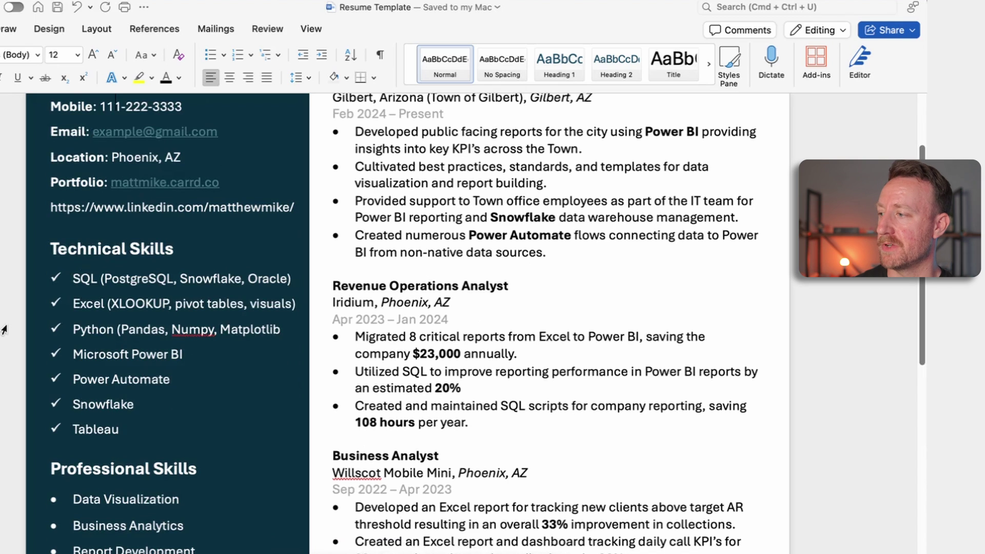
{"action": "scroll", "coordinate": [4, 329], "scroll_direction": "down", "scroll_amount": 1}
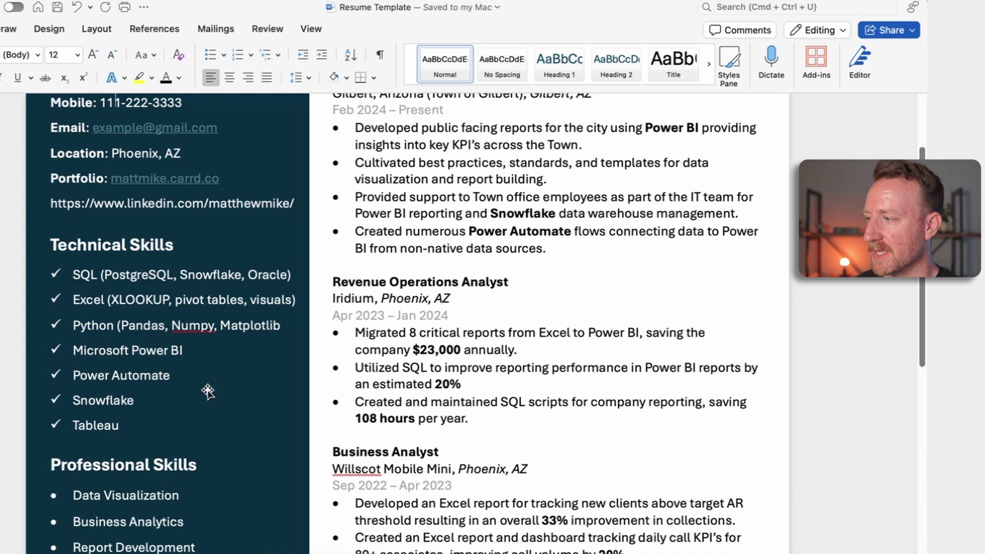
{"action": "scroll", "coordinate": [210, 391], "scroll_direction": "down", "scroll_amount": 10}
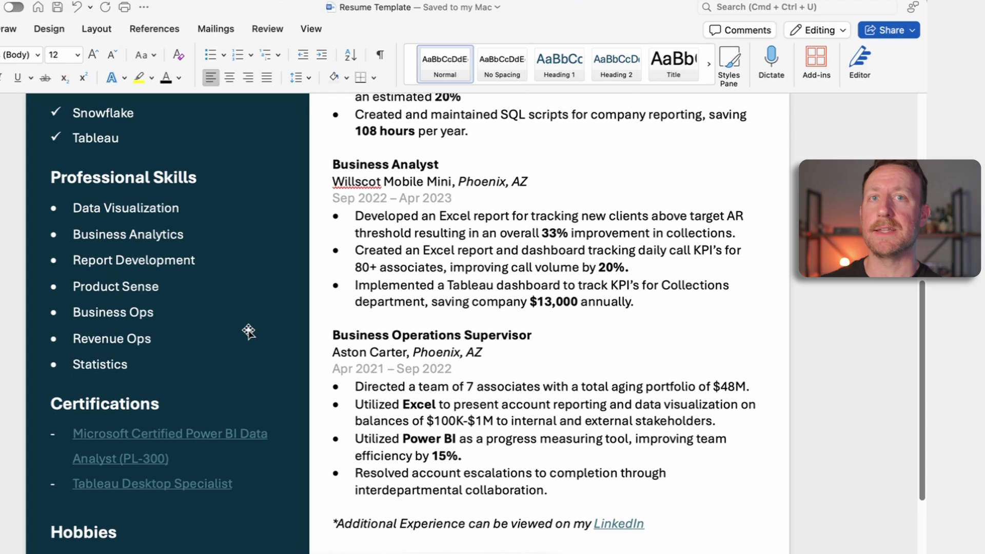
{"action": "scroll", "coordinate": [249, 331], "scroll_direction": "down", "scroll_amount": 5}
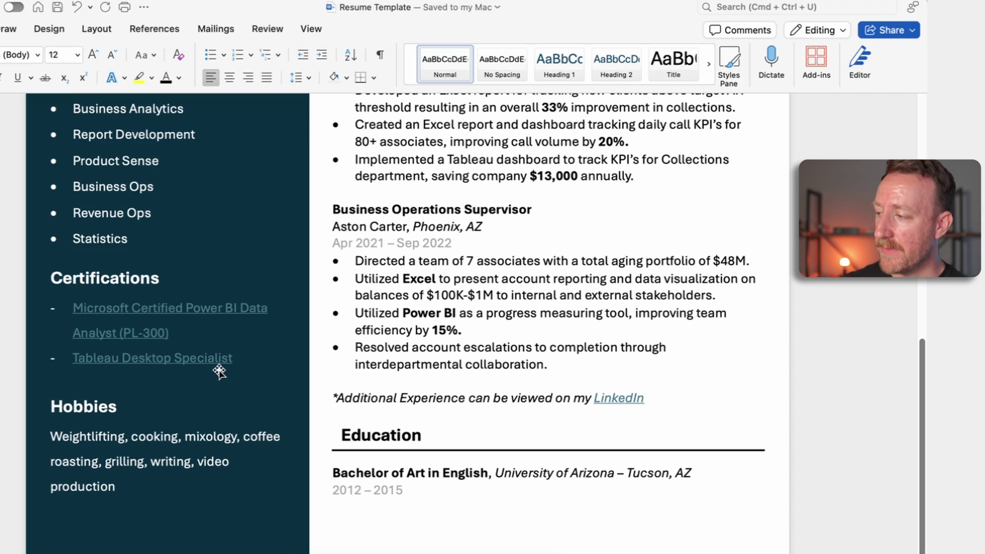
{"action": "scroll", "coordinate": [213, 478], "scroll_direction": "down", "scroll_amount": 1}
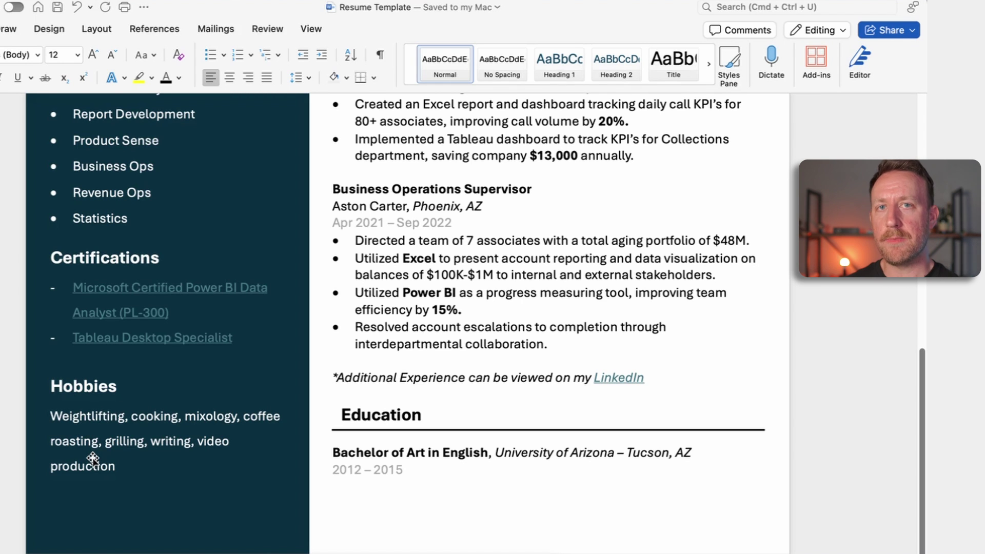
{"action": "scroll", "coordinate": [93, 459], "scroll_direction": "up", "scroll_amount": 15}
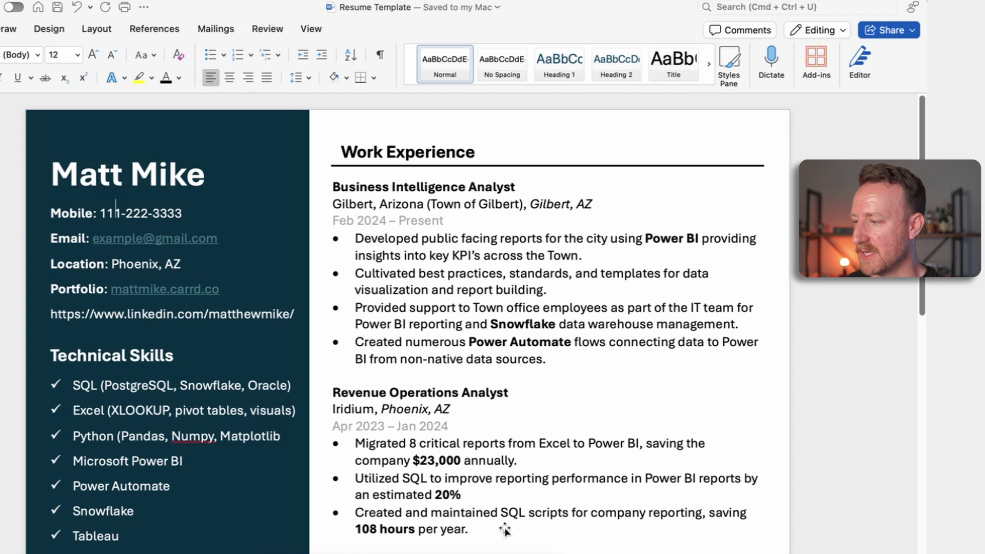
- Switch to the Resume Template - Entry-level document and review its Projects, Work Experience and Education sections
{"action": "right_click", "coordinate": [635, 553]}
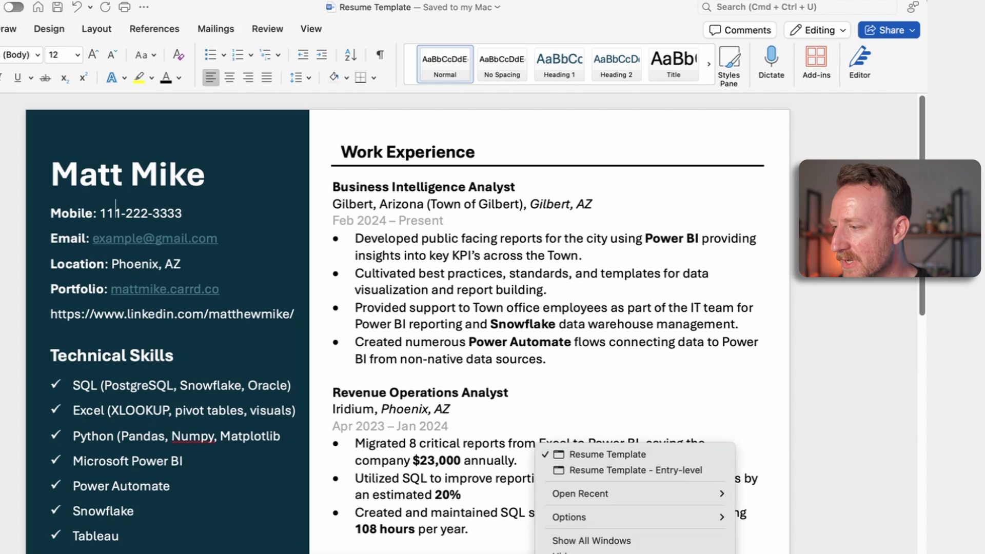
{"action": "left_click", "coordinate": [573, 467]}
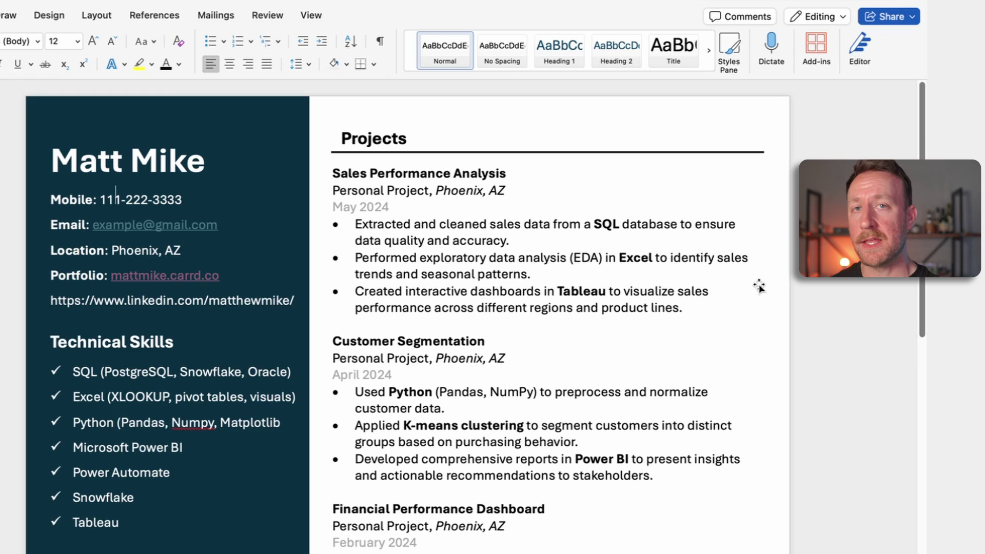
{"action": "scroll", "coordinate": [706, 355], "scroll_direction": "down", "scroll_amount": 1}
{"action": "scroll", "coordinate": [495, 224], "scroll_direction": "down", "scroll_amount": 5}
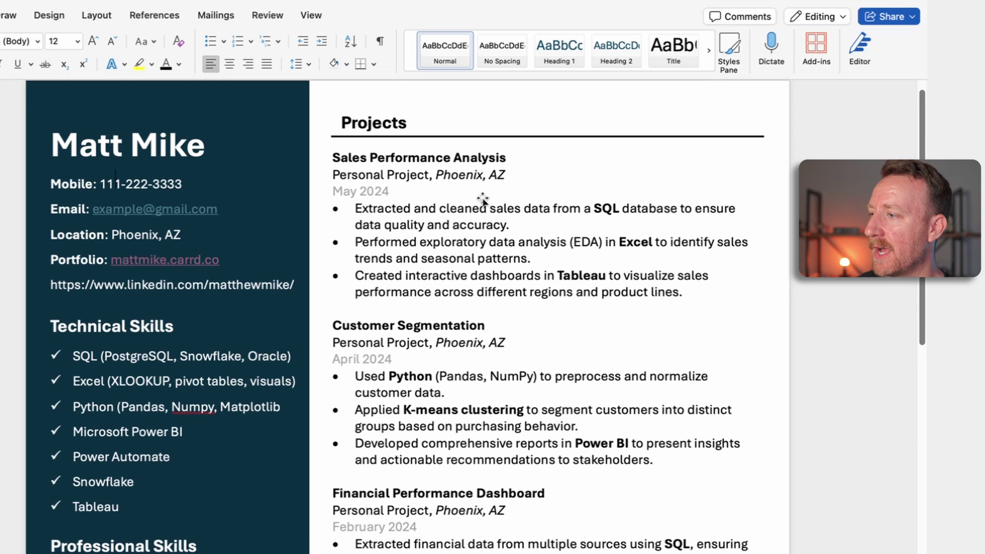
{"action": "scroll", "coordinate": [467, 253], "scroll_direction": "down", "scroll_amount": 3}
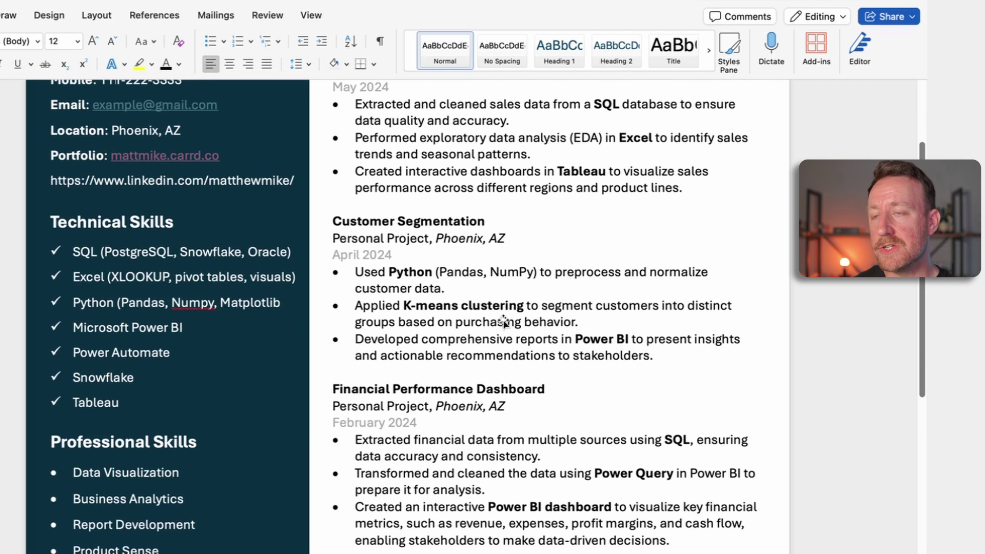
{"action": "scroll", "coordinate": [498, 331], "scroll_direction": "up", "scroll_amount": 3}
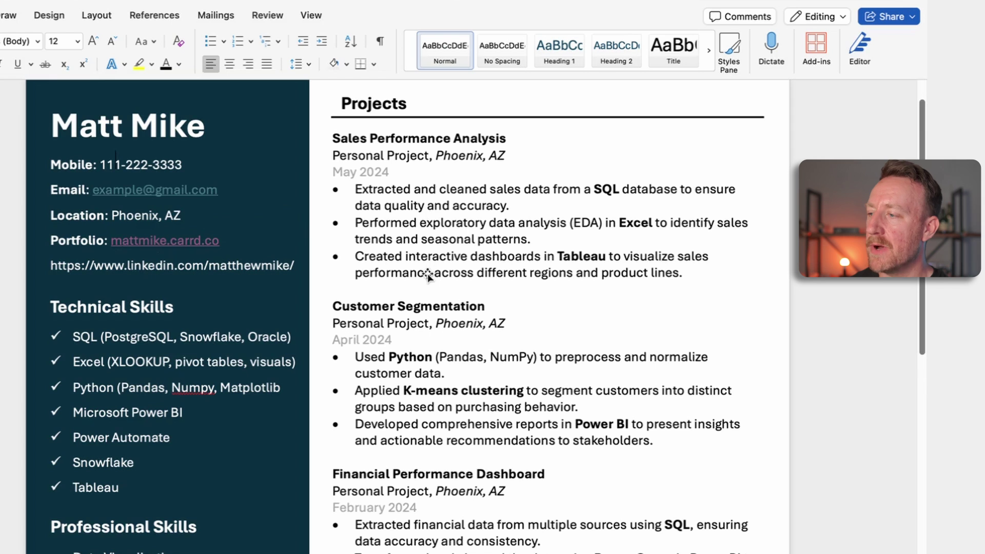
{"action": "scroll", "coordinate": [429, 268], "scroll_direction": "down", "scroll_amount": 5}
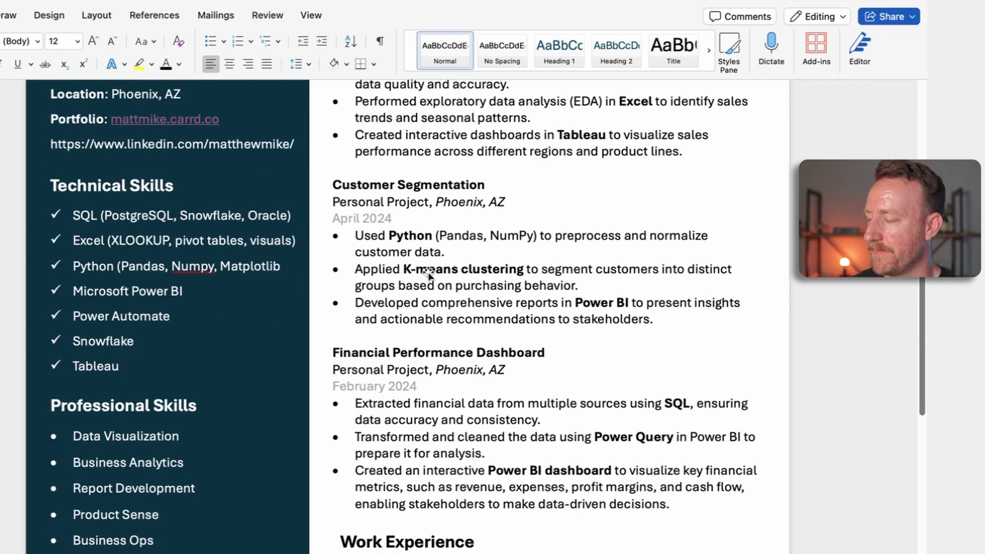
{"action": "scroll", "coordinate": [429, 276], "scroll_direction": "down", "scroll_amount": 15}
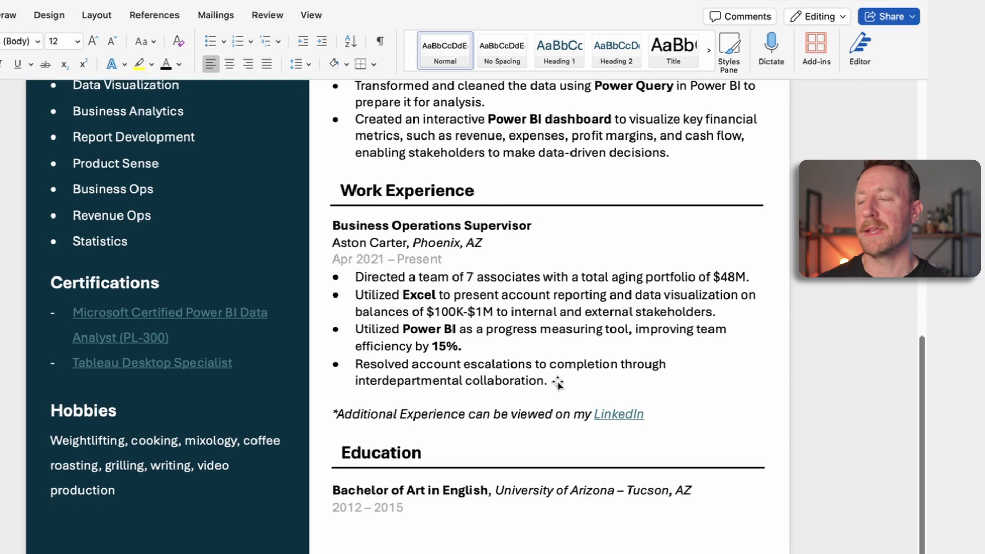
- Return to the Resume Template document and look through its Work Experience entries from the most recent role to the oldest
{"action": "scroll", "coordinate": [558, 382], "scroll_direction": "up", "scroll_amount": 5}
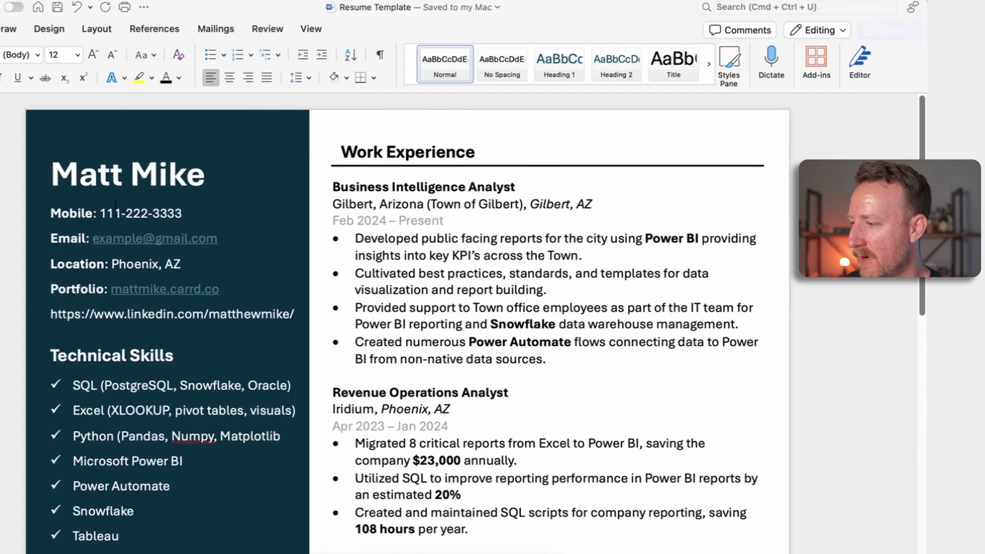
{"action": "scroll", "coordinate": [842, 343], "scroll_direction": "down", "scroll_amount": 1}
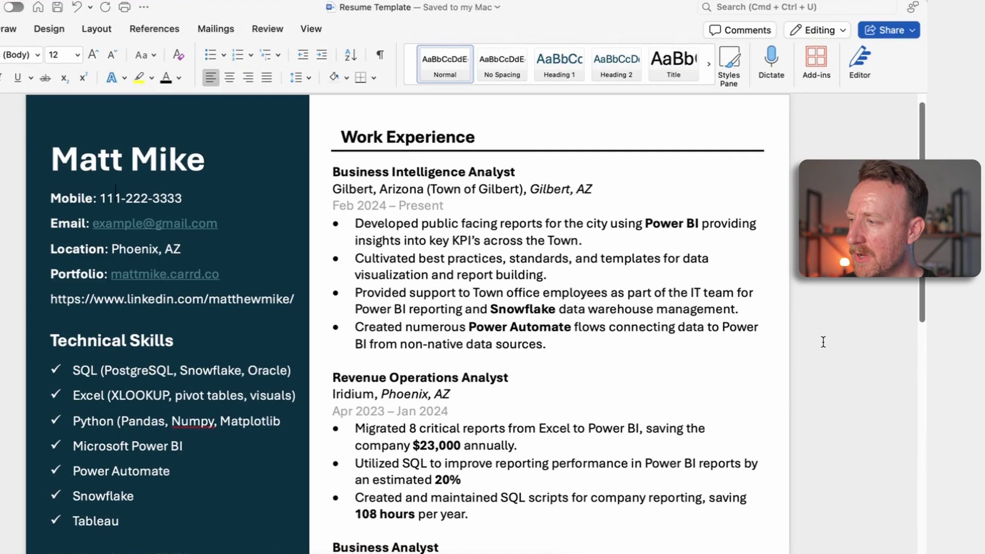
{"action": "scroll", "coordinate": [513, 233], "scroll_direction": "down", "scroll_amount": 4}
{"action": "scroll", "coordinate": [536, 234], "scroll_direction": "down", "scroll_amount": 12}
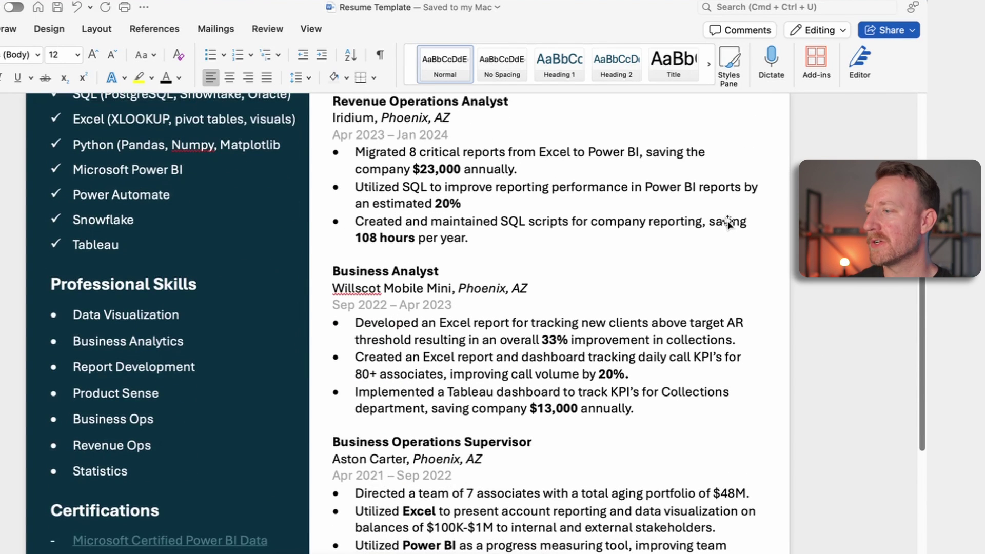
{"action": "scroll", "coordinate": [728, 224], "scroll_direction": "down", "scroll_amount": 3}
{"action": "scroll", "coordinate": [728, 224], "scroll_direction": "up", "scroll_amount": 15}
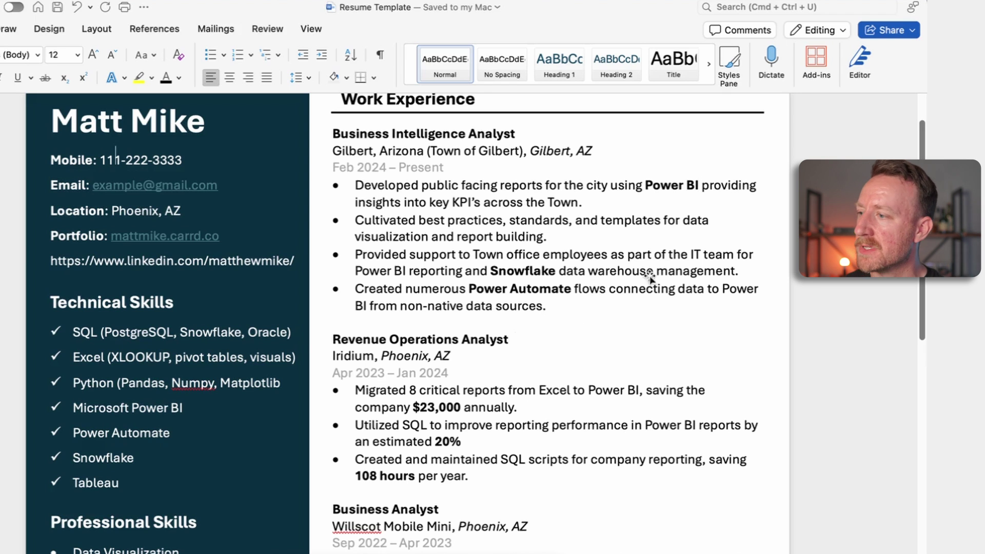
- Examine the quantified achievements in the Revenue Operations Analyst and earlier roles, down to the Education section
{"action": "scroll", "coordinate": [567, 362], "scroll_direction": "down", "scroll_amount": 3}
{"action": "scroll", "coordinate": [567, 366], "scroll_direction": "down", "scroll_amount": 3}
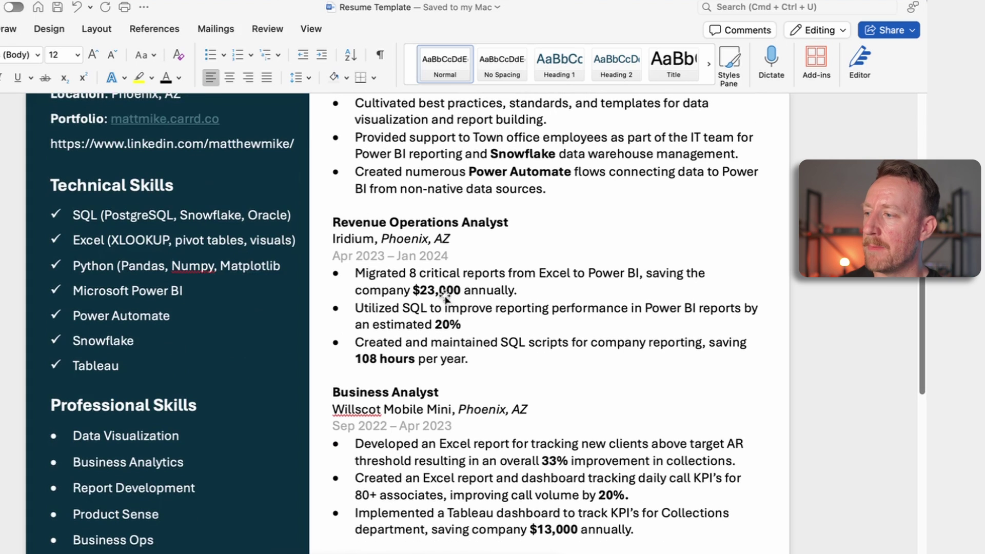
{"action": "left_click", "coordinate": [430, 286]}
{"action": "left_click", "coordinate": [790, 331]}
{"action": "scroll", "coordinate": [820, 305], "scroll_direction": "down", "scroll_amount": 3}
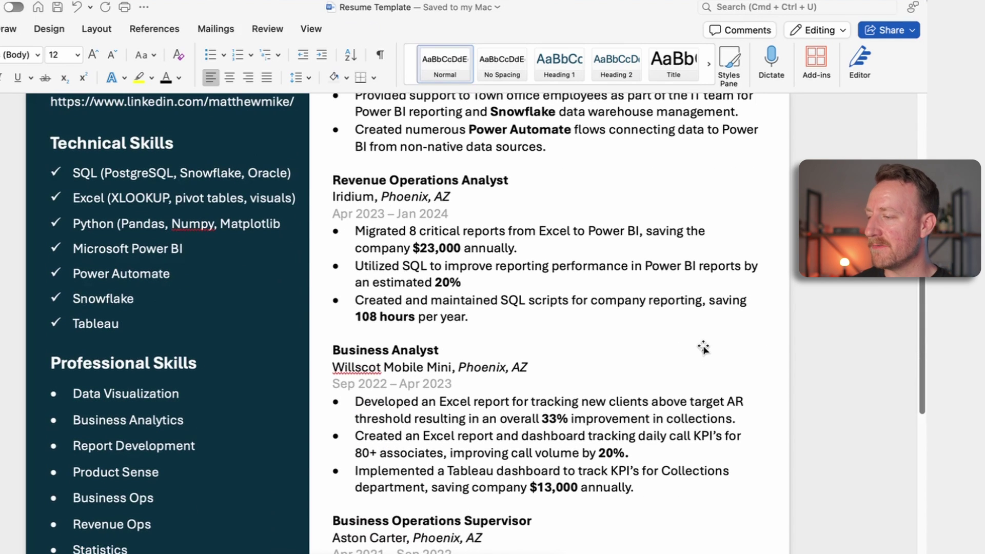
{"action": "scroll", "coordinate": [703, 348], "scroll_direction": "down", "scroll_amount": 15}
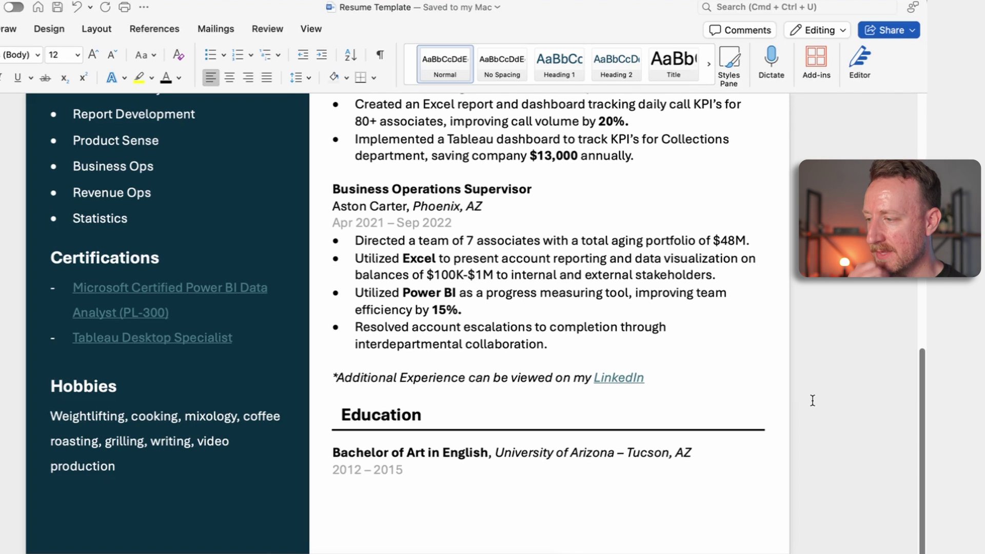
- Recheck the resume's overall layout, comparing the contact details and work history with the certifications, hobbies and education
{"action": "scroll", "coordinate": [670, 387], "scroll_direction": "up", "scroll_amount": 10}
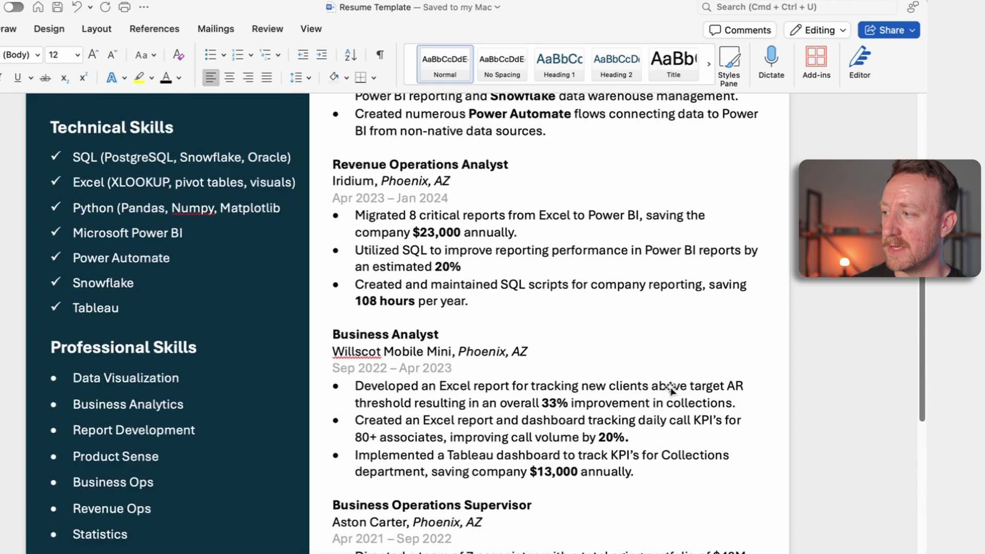
{"action": "scroll", "coordinate": [466, 388], "scroll_direction": "up", "scroll_amount": 3}
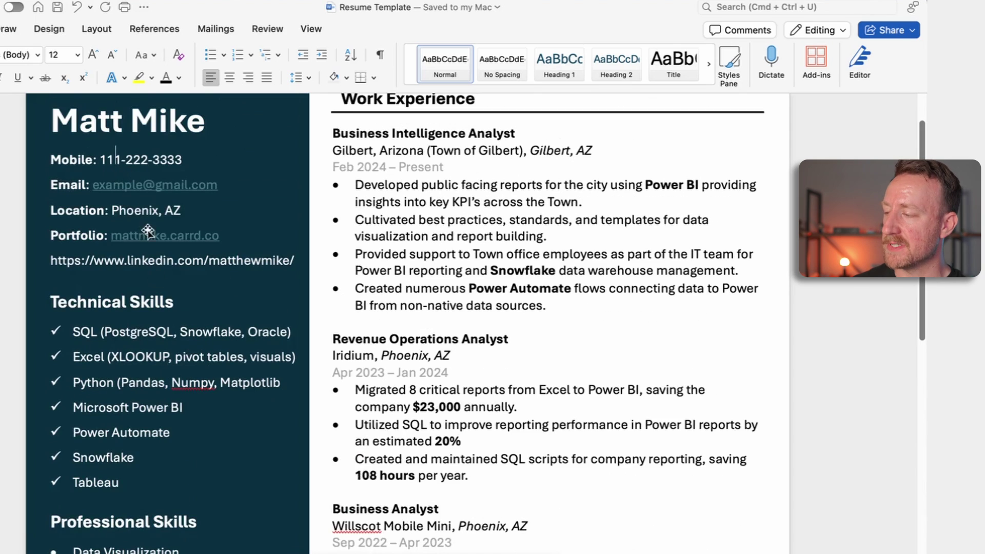
{"action": "scroll", "coordinate": [860, 346], "scroll_direction": "down", "scroll_amount": 11}
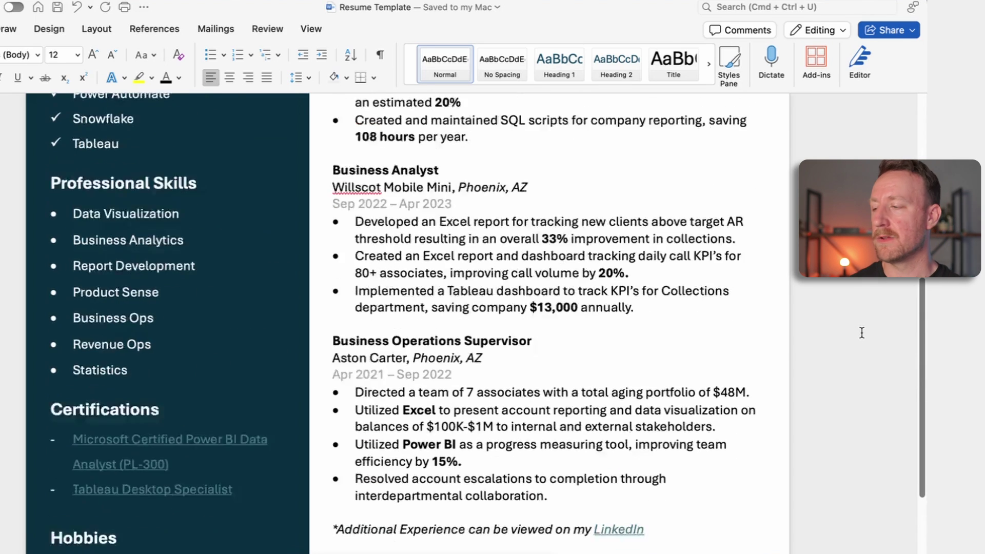
{"action": "scroll", "coordinate": [862, 332], "scroll_direction": "down", "scroll_amount": 2}
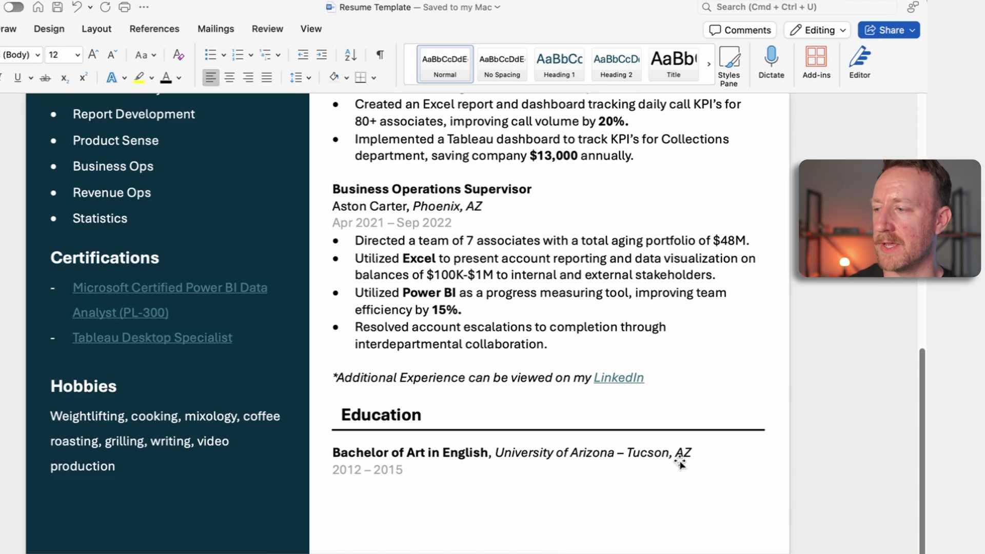
{"action": "scroll", "coordinate": [790, 435], "scroll_direction": "up", "scroll_amount": 15}
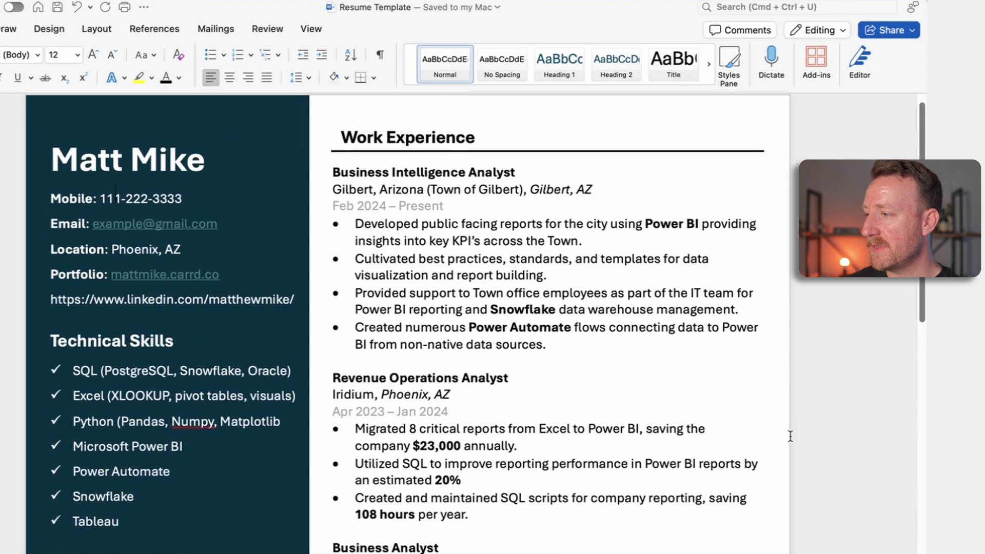